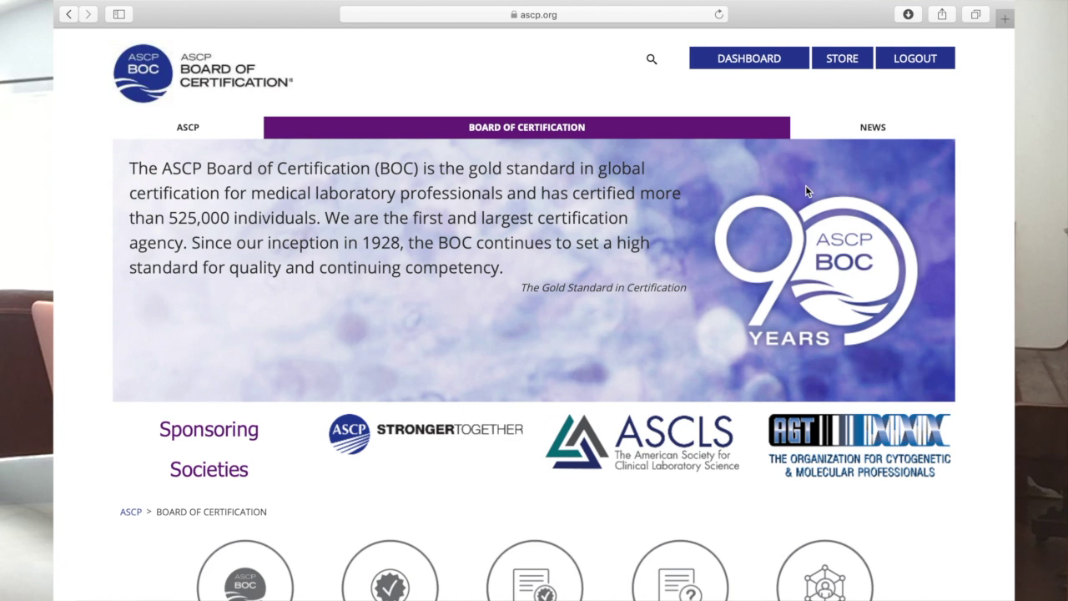
pyautogui.scroll(-4, 806, 191)
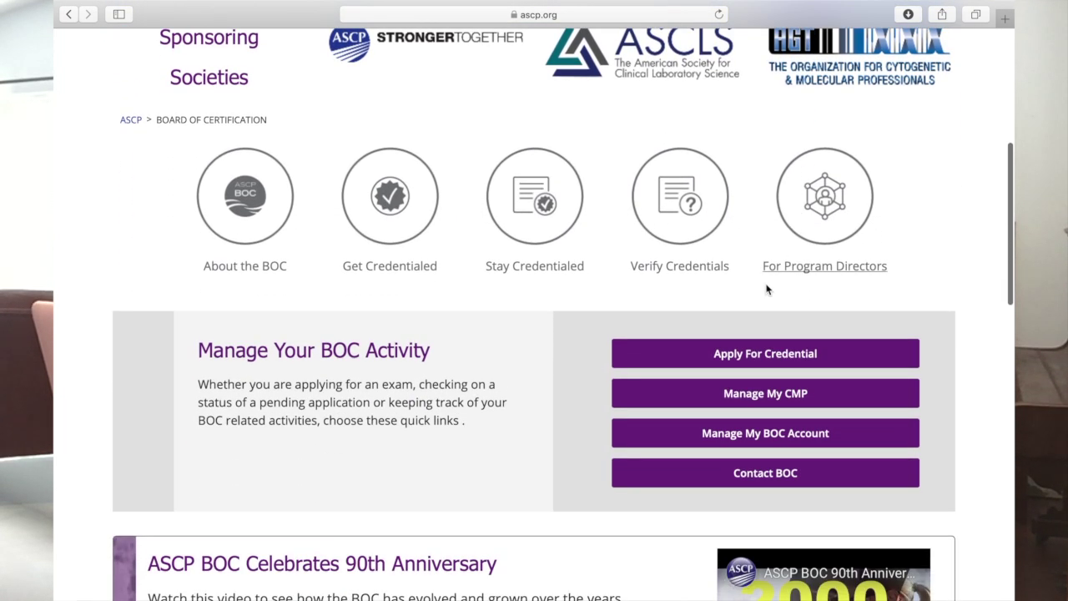
# Step: Go from Apply For Credential through the Start Your Application page to Apply For Exam
pyautogui.click(765, 364)
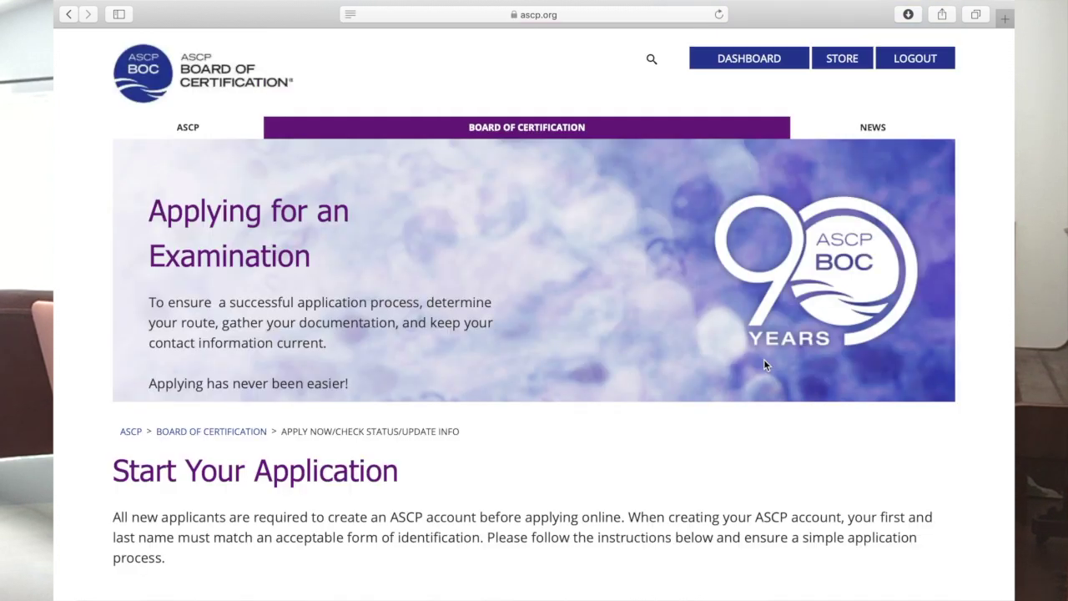
pyautogui.scroll(-5, 765, 365)
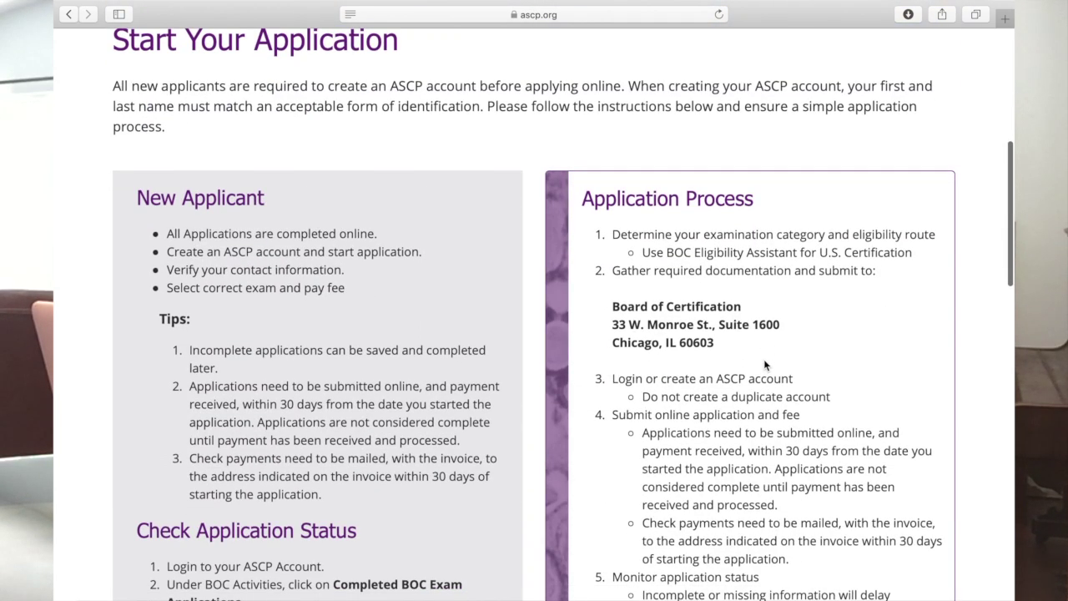
pyautogui.scroll(-2, 765, 364)
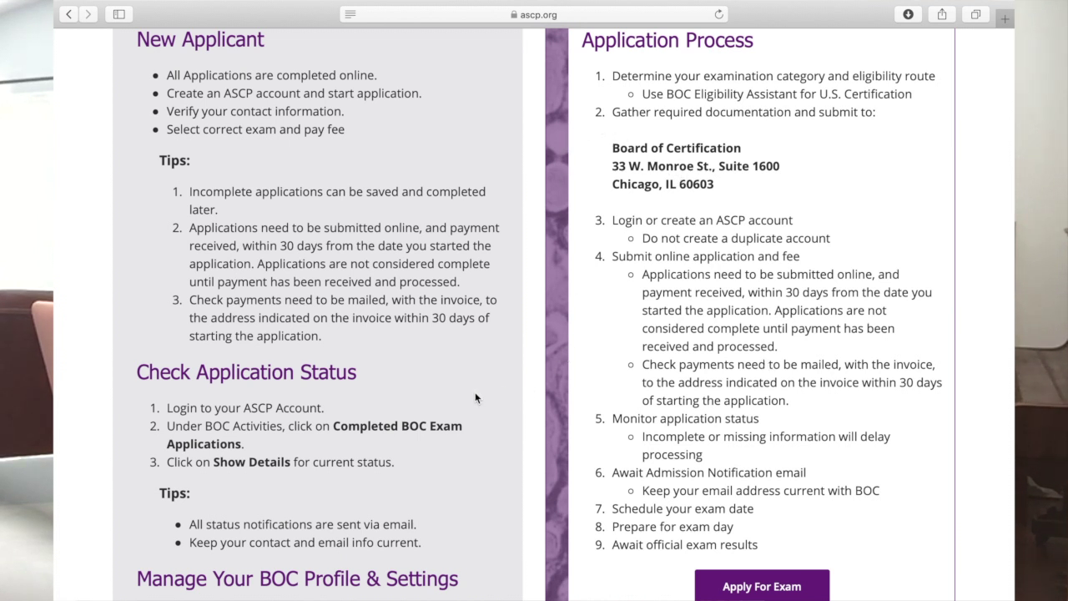
pyautogui.scroll(-1, 647, 493)
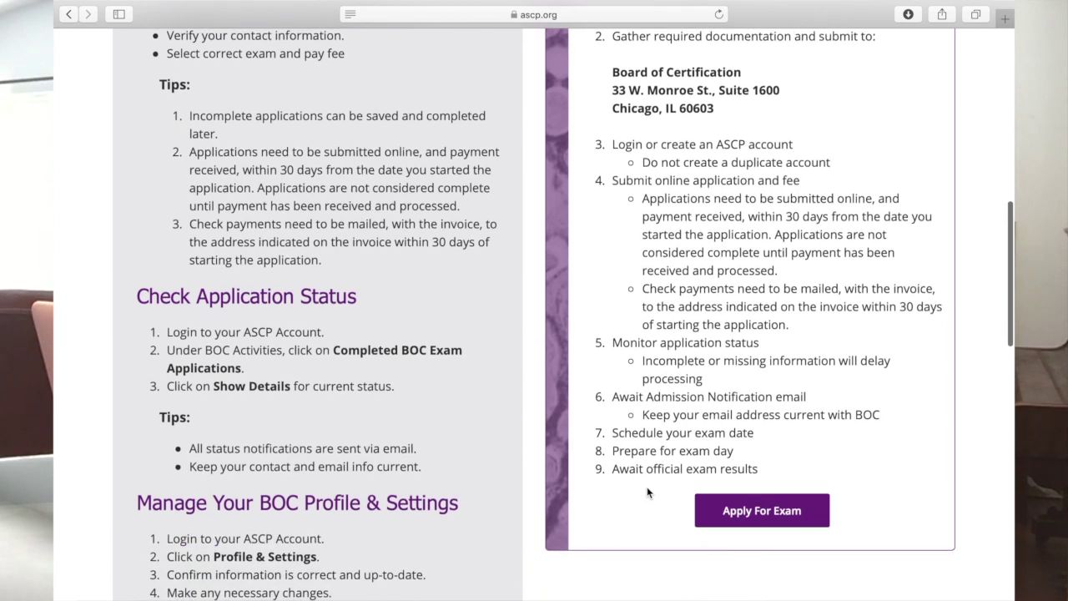
pyautogui.scroll(2, 647, 493)
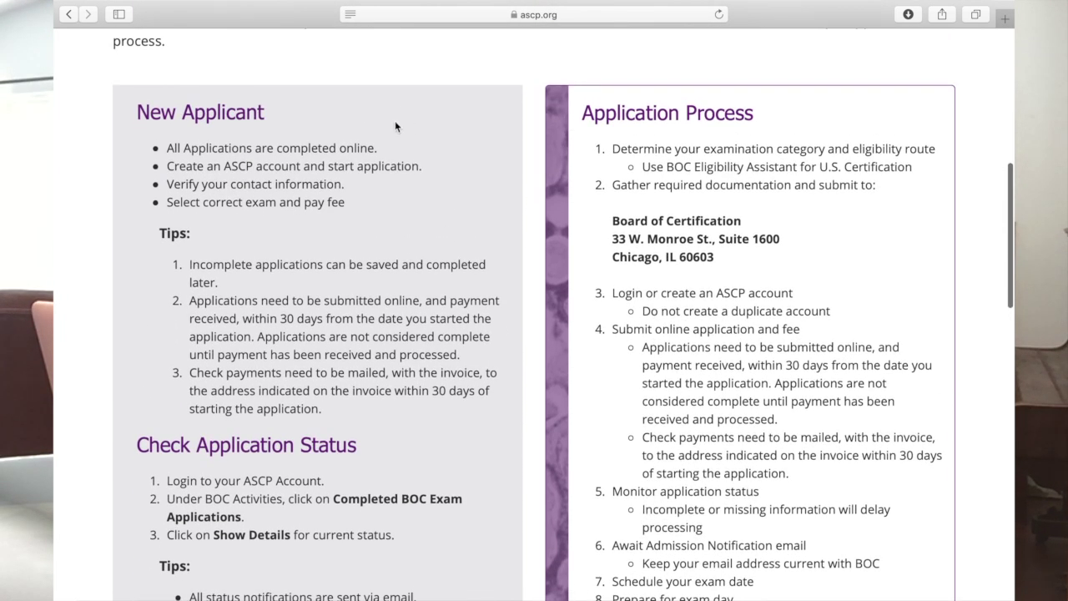
pyautogui.scroll(-2, 387, 243)
pyautogui.click(763, 484)
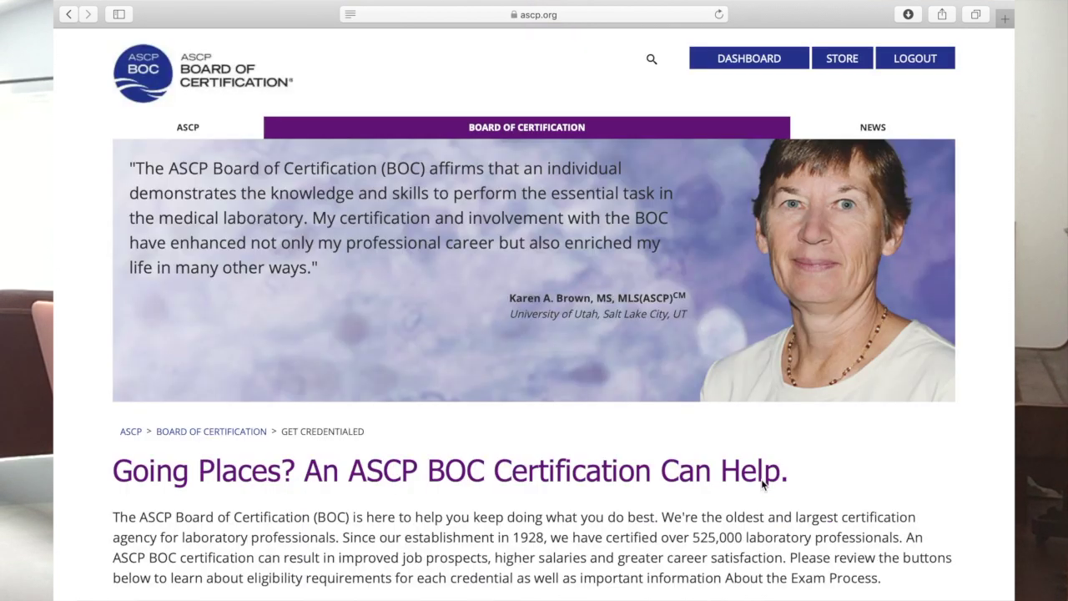
# Step: Show the International Certifications list and expand the MLS certification details
pyautogui.scroll(-5, 762, 484)
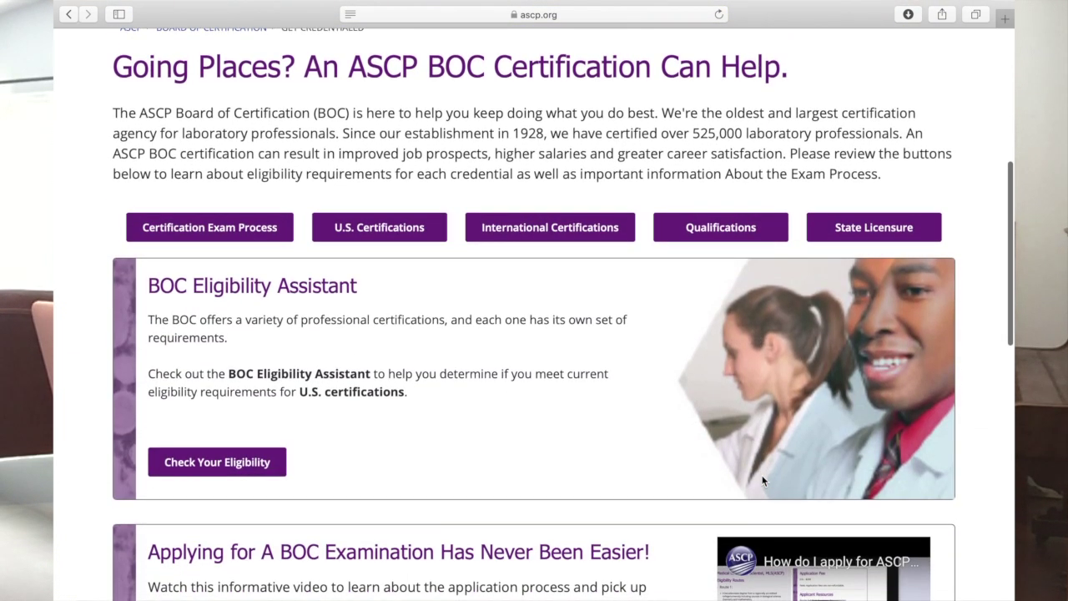
pyautogui.click(538, 218)
pyautogui.click(513, 240)
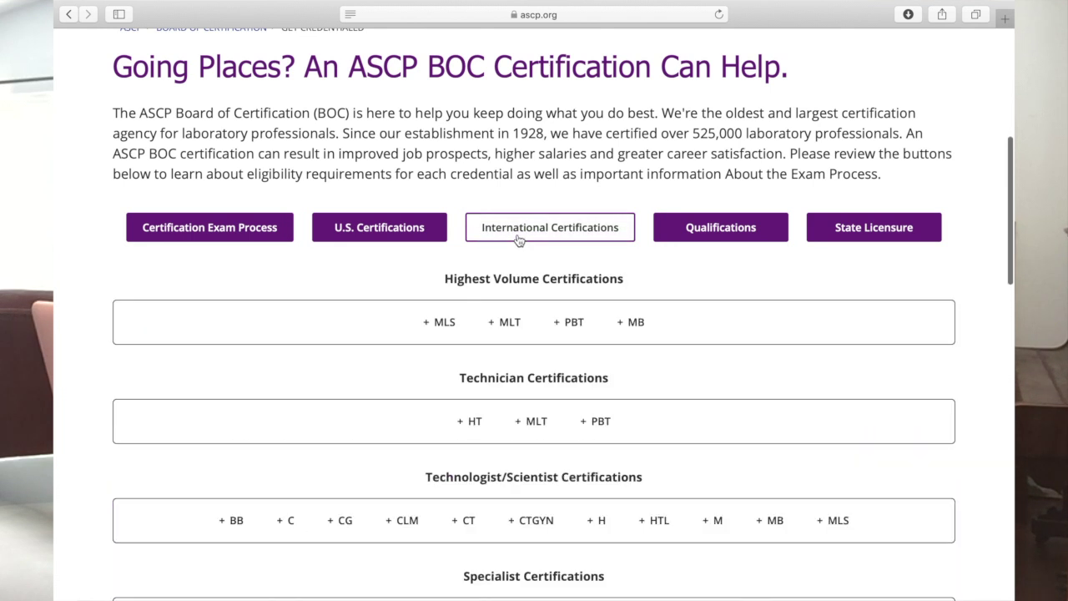
pyautogui.click(445, 310)
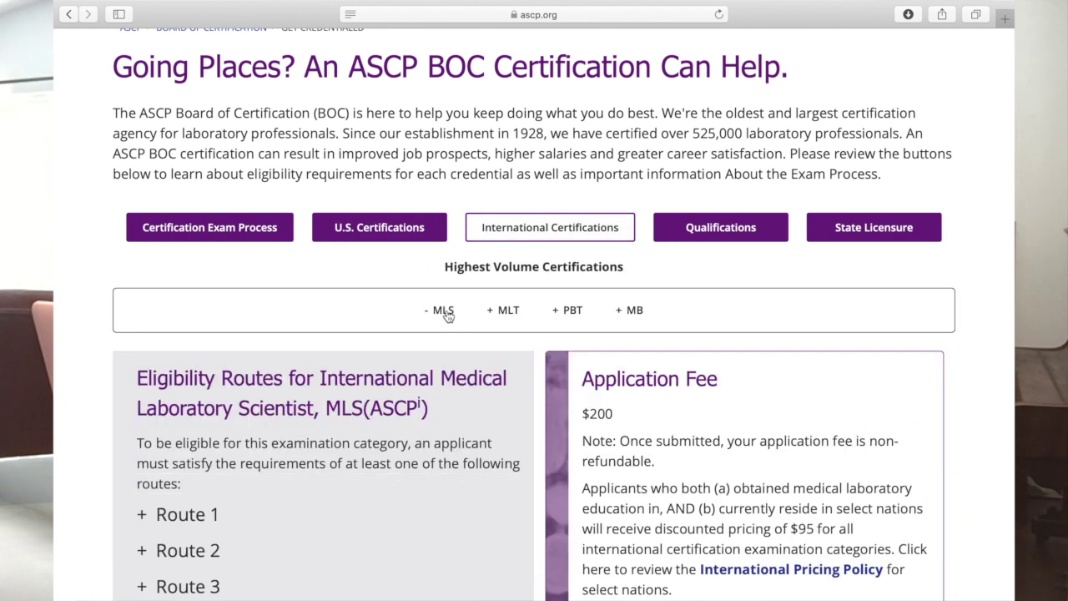
# Step: Expand the Route 1 eligibility requirements and start the international MLS application
pyautogui.scroll(-5, 404, 451)
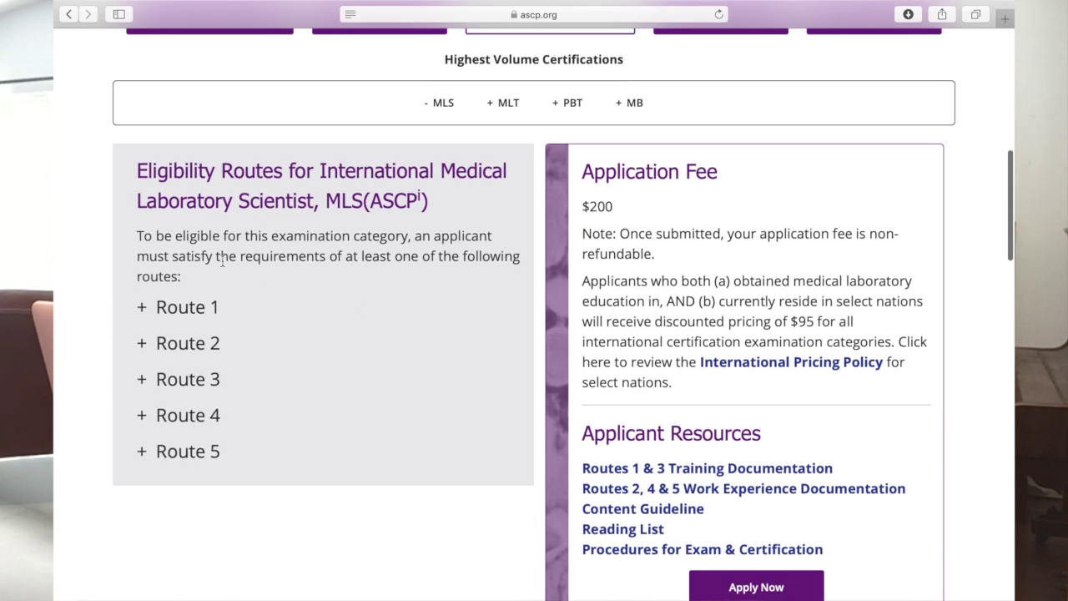
pyautogui.click(184, 311)
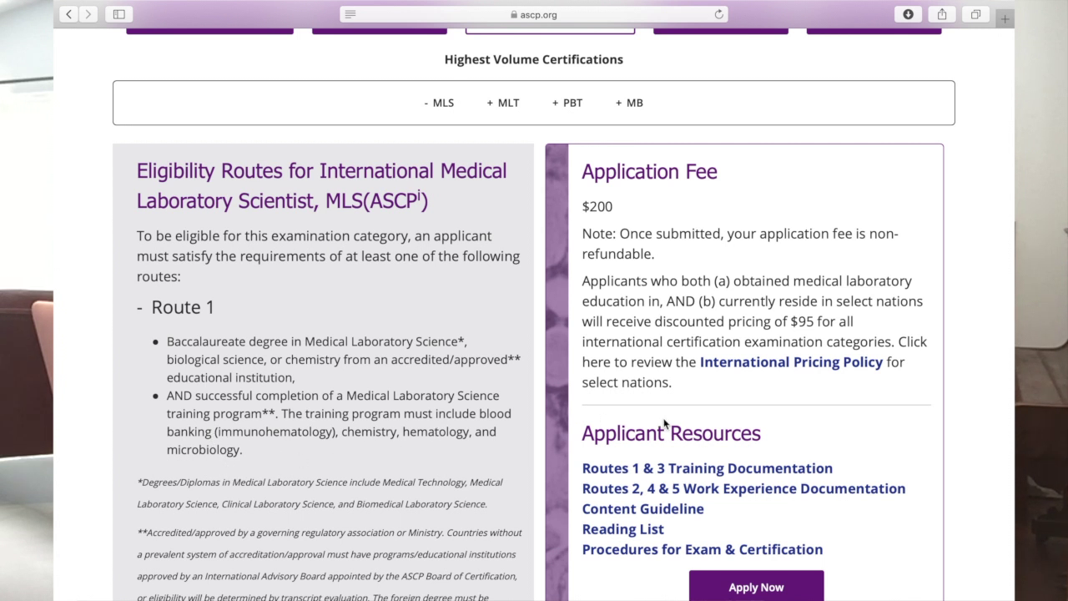
pyautogui.scroll(-1, 665, 424)
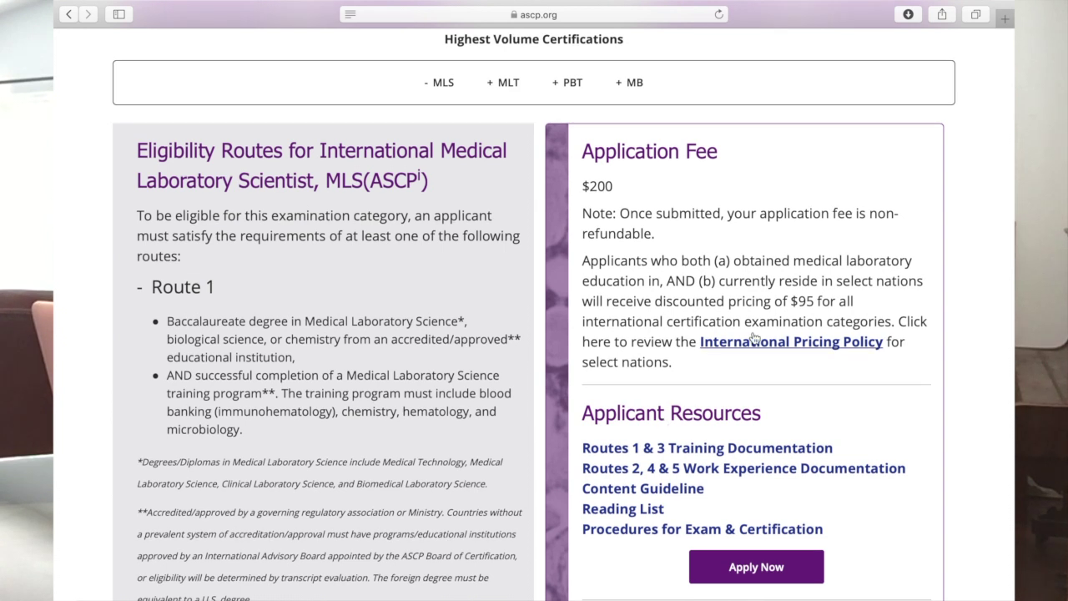
pyautogui.scroll(-5, 835, 433)
pyautogui.click(772, 440)
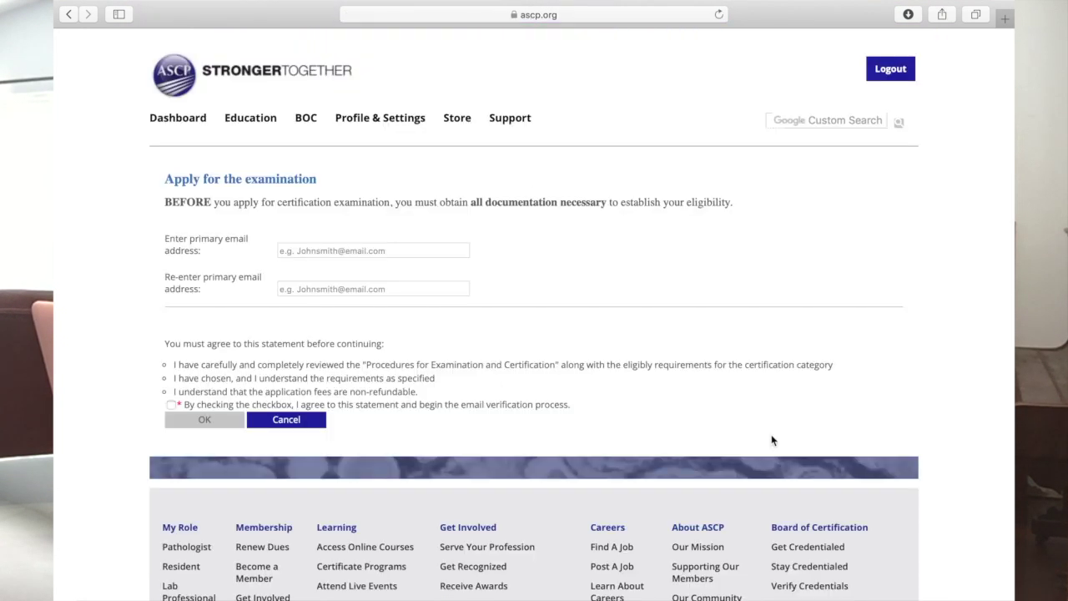
# Step: Enter and confirm the applicant's email address, accept the agreement, and submit it
pyautogui.click(369, 247)
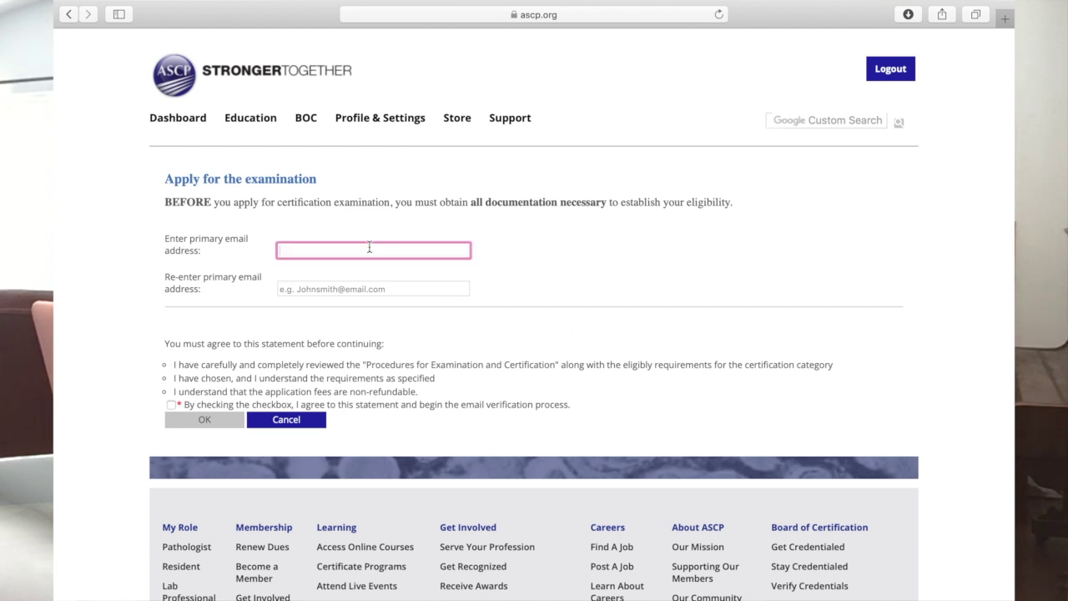
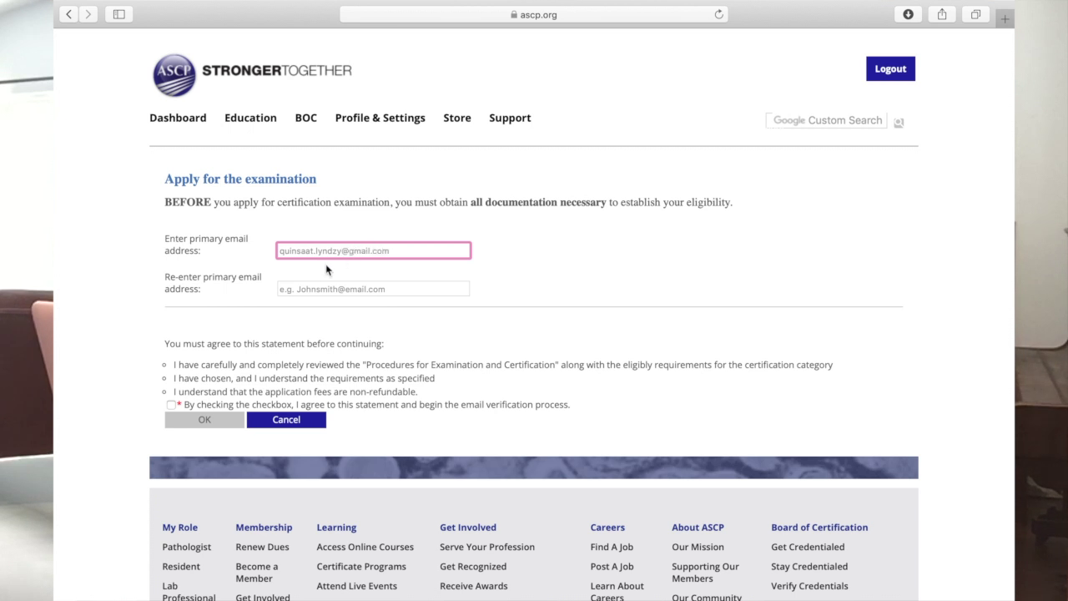
pyautogui.click(323, 288)
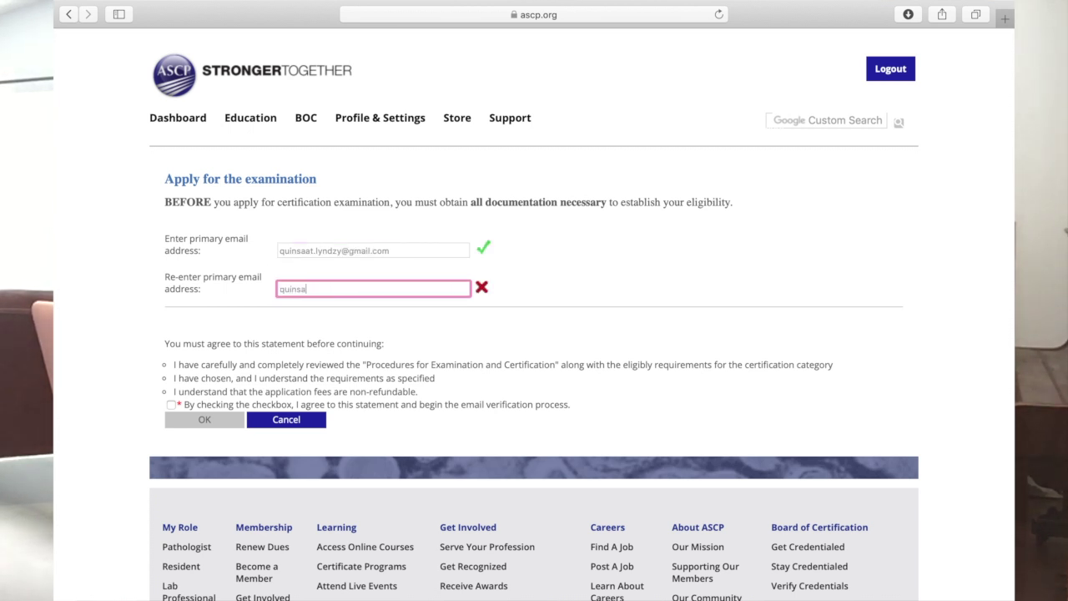
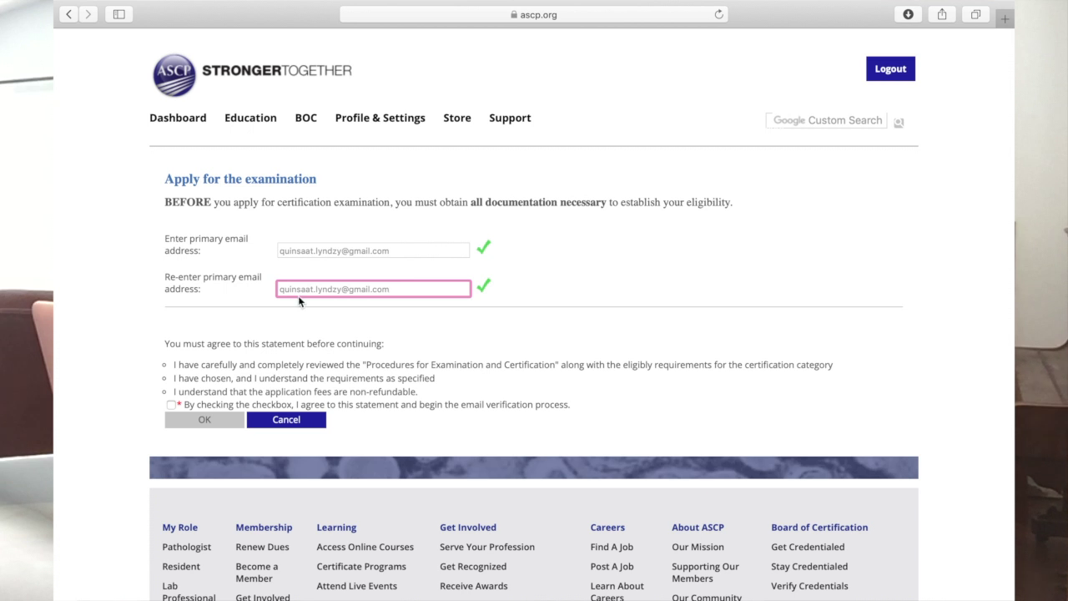
pyautogui.click(171, 404)
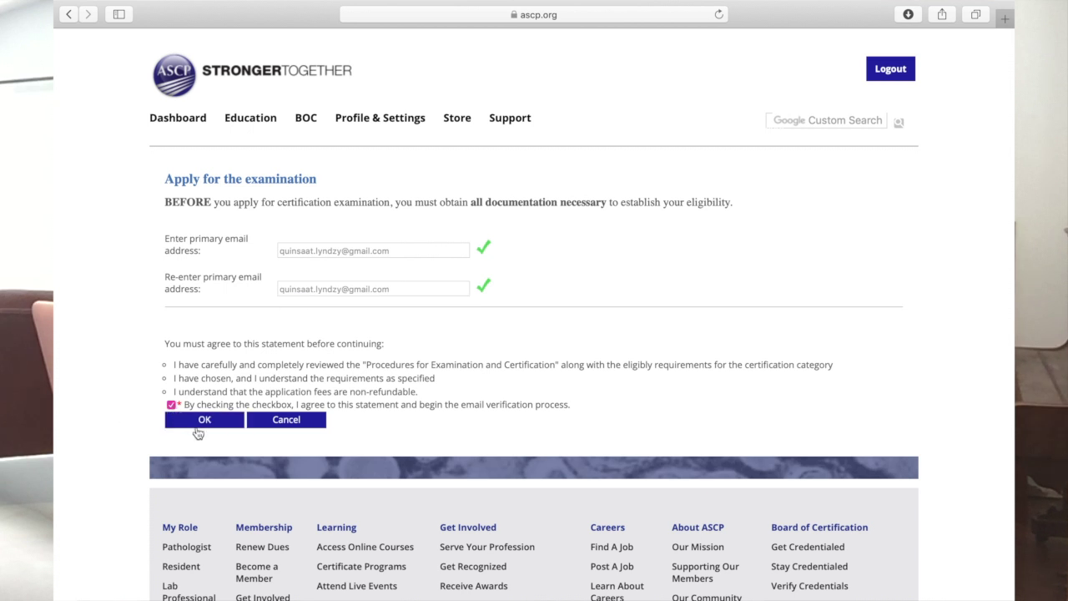
pyautogui.click(201, 420)
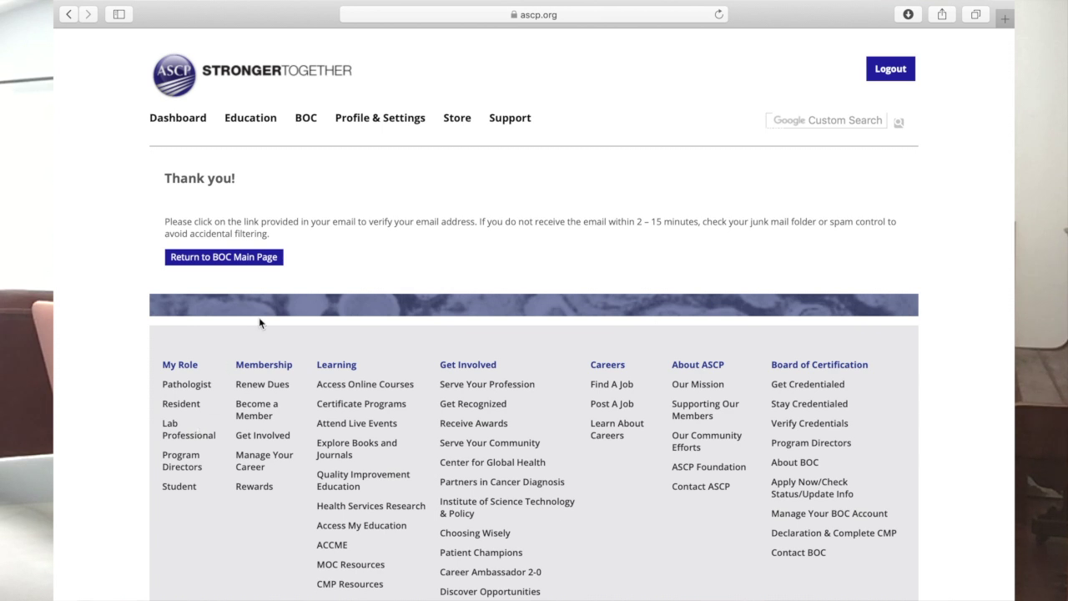
# Step: Reach Gmail through Google in a new tab and follow the BOC E-Mail Verification link
pyautogui.scroll(-2, 440, 239)
pyautogui.scroll(1, 439, 241)
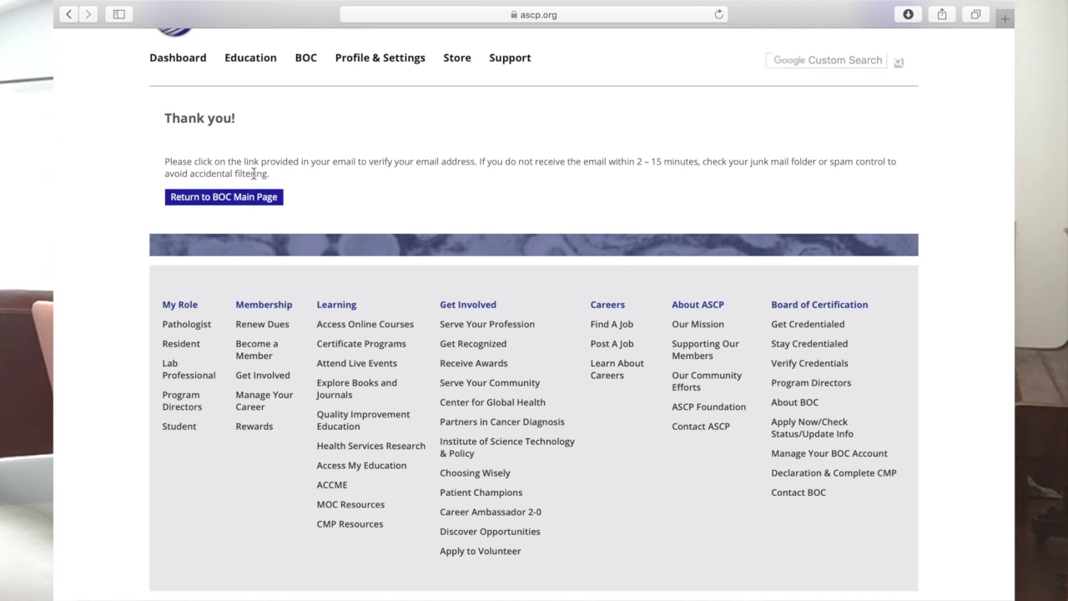
pyautogui.click(1006, 18)
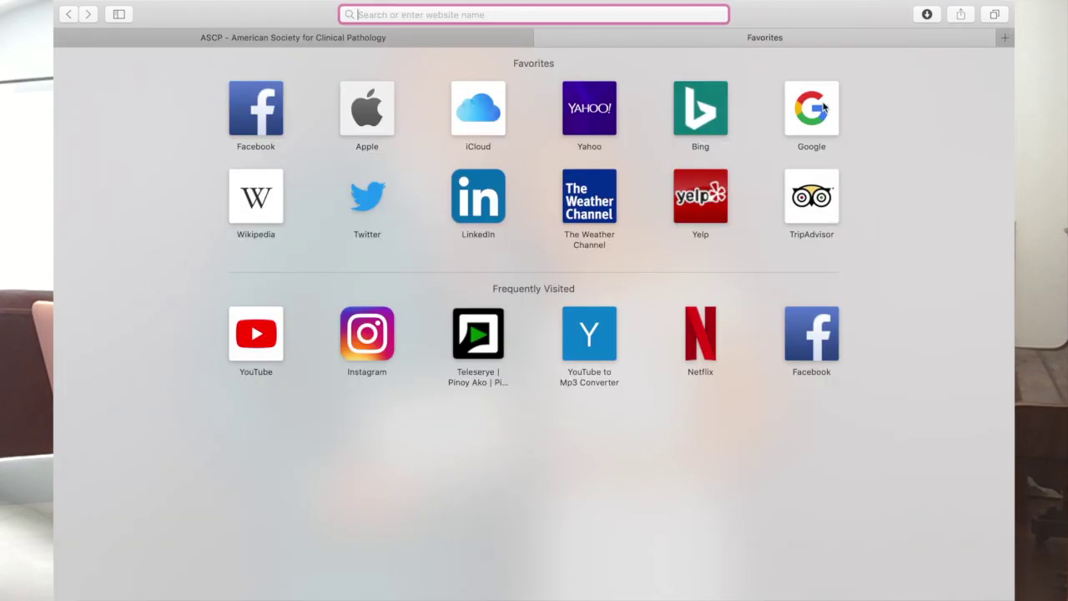
pyautogui.click(825, 107)
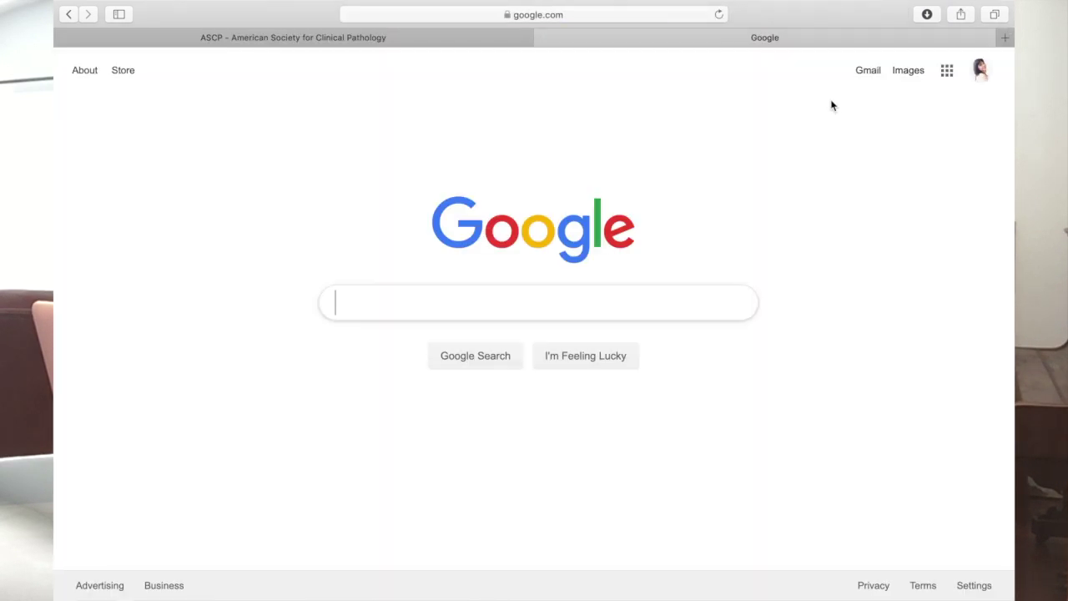
pyautogui.click(870, 72)
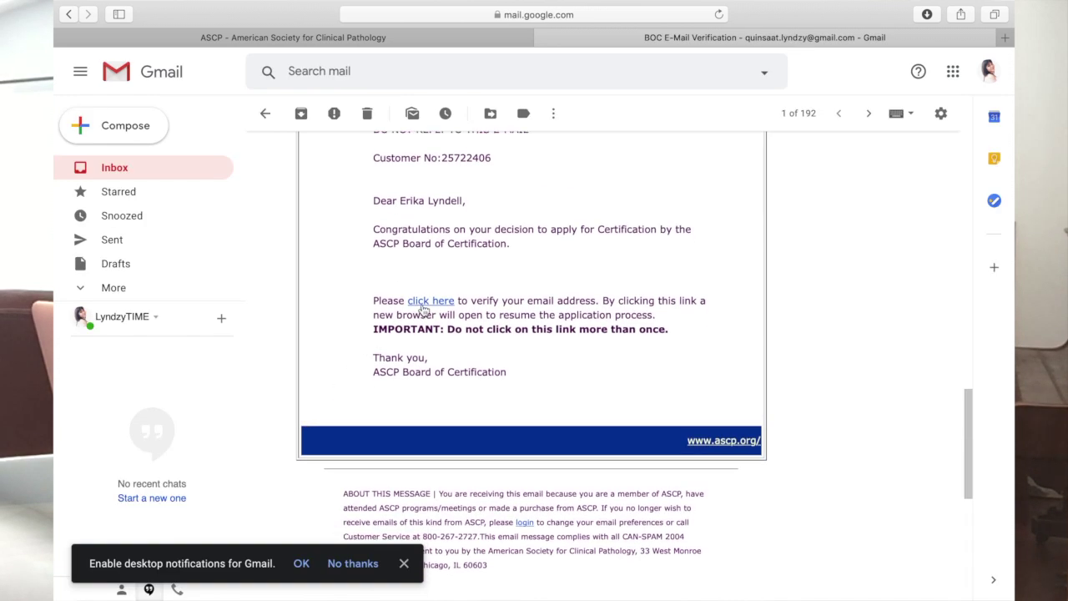
pyautogui.click(425, 304)
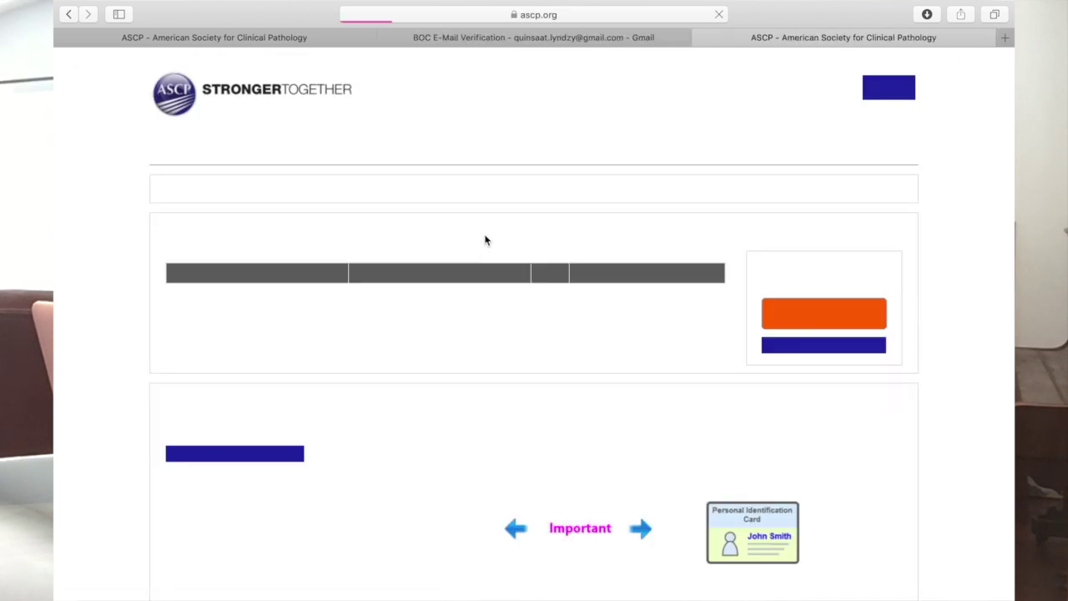
# Step: Close the Gmail tab and confirm contact details to reach the exam selection
pyautogui.click(387, 38)
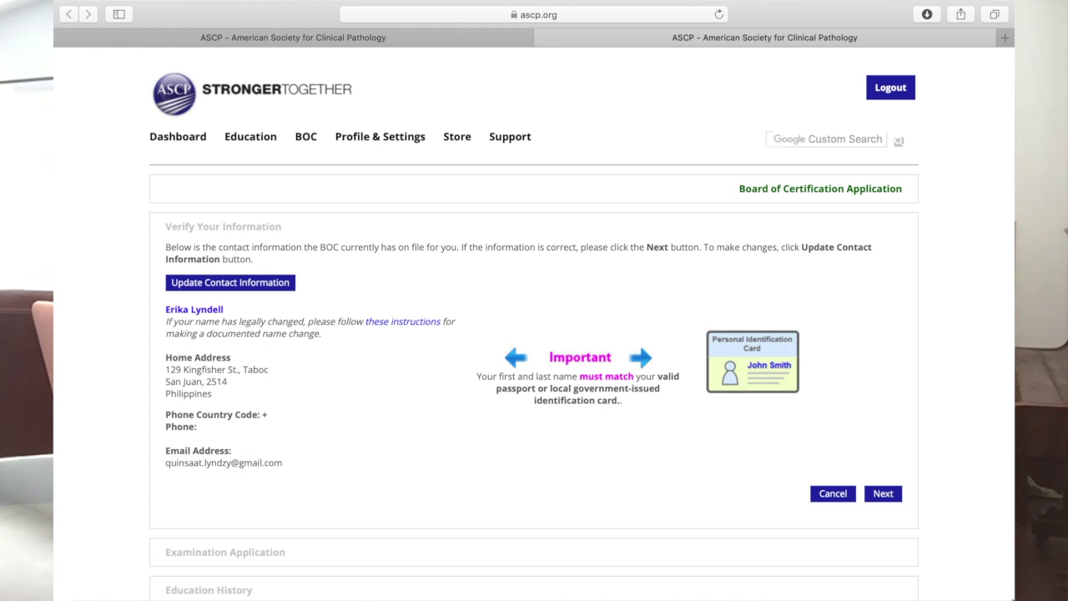
pyautogui.click(882, 495)
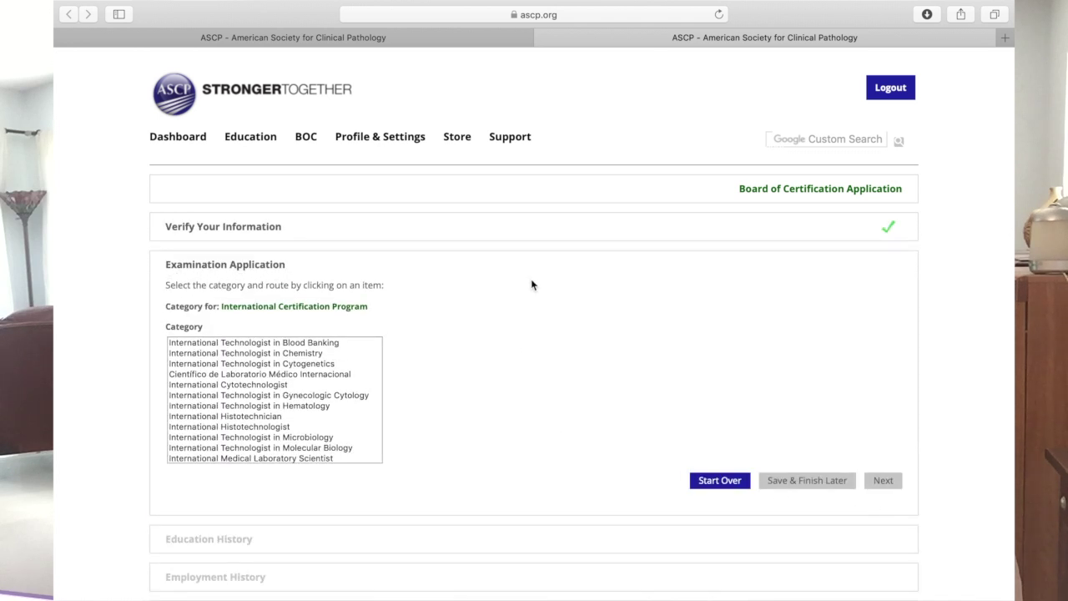
pyautogui.scroll(-2, 301, 411)
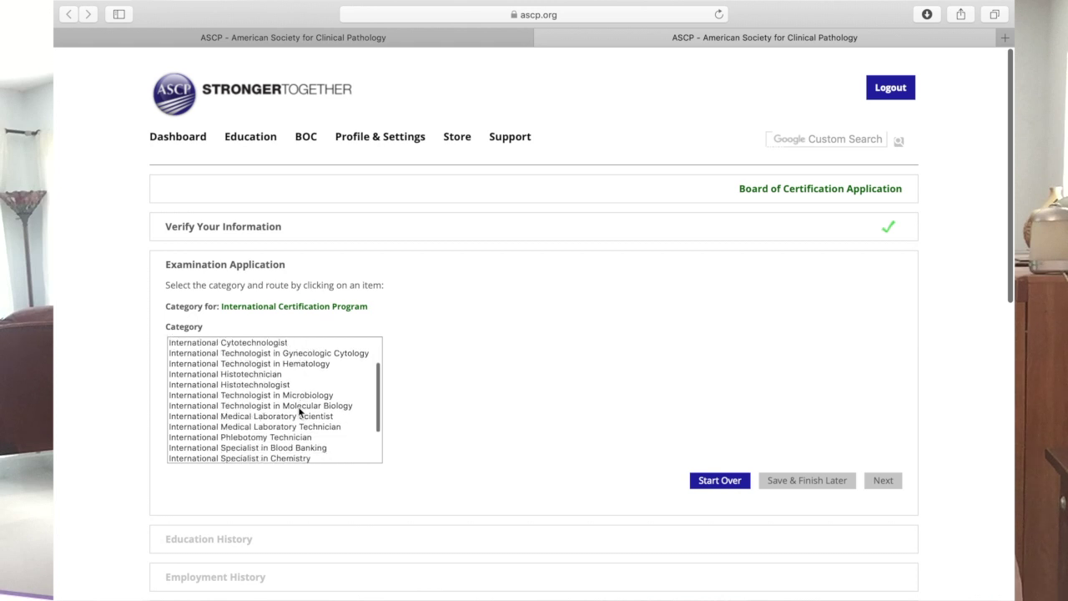
pyautogui.scroll(-1, 264, 401)
pyautogui.scroll(-2, 265, 405)
# Step: Choose International Medical Laboratory Scientist, Route 1, and Philippines as country of education
pyautogui.click(239, 389)
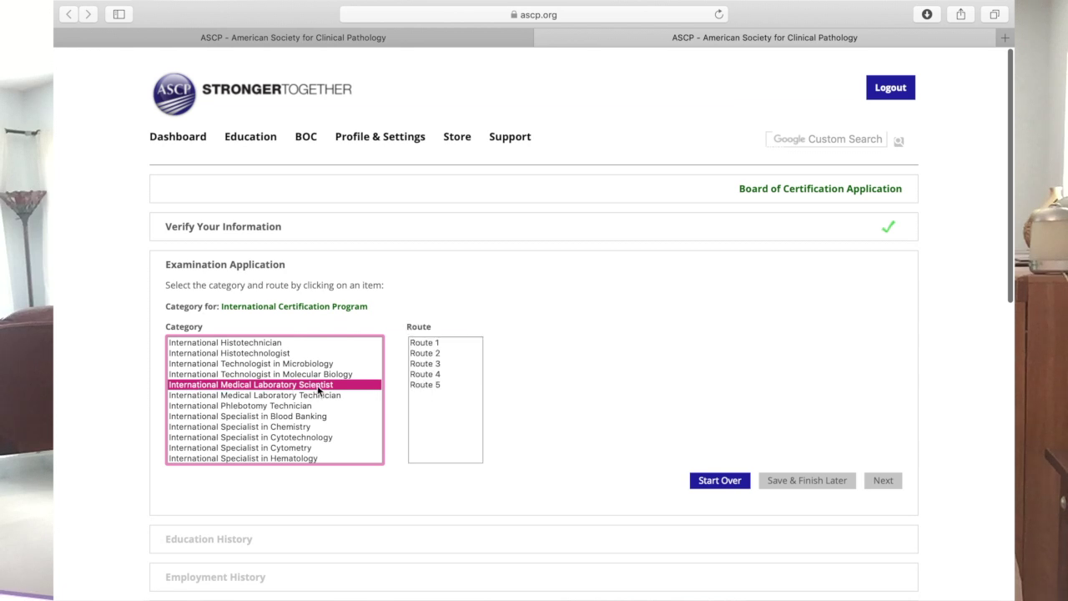
pyautogui.click(426, 344)
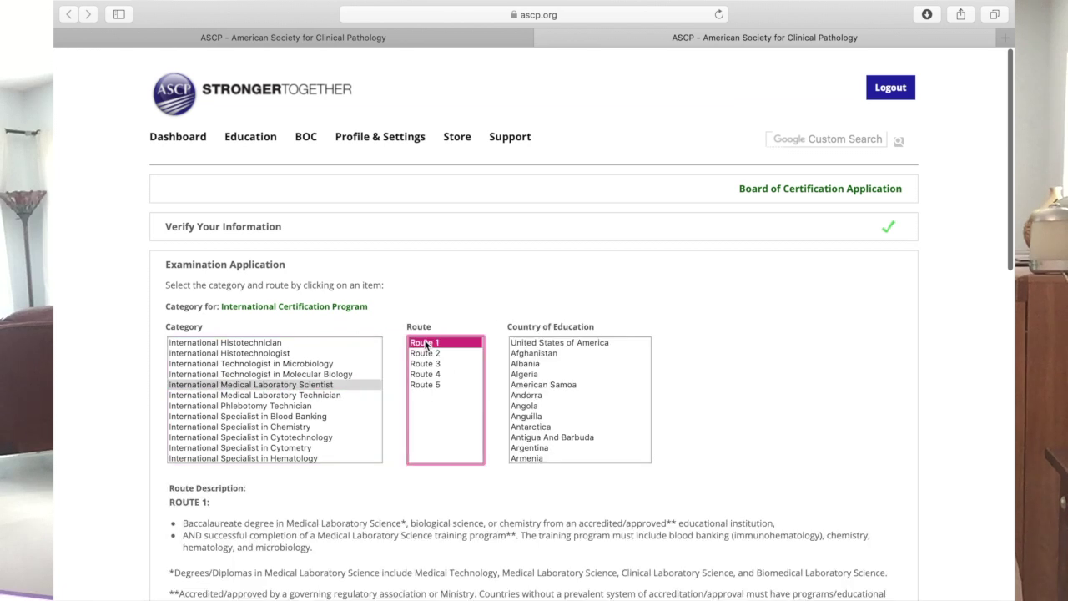
pyautogui.scroll(-2, 534, 388)
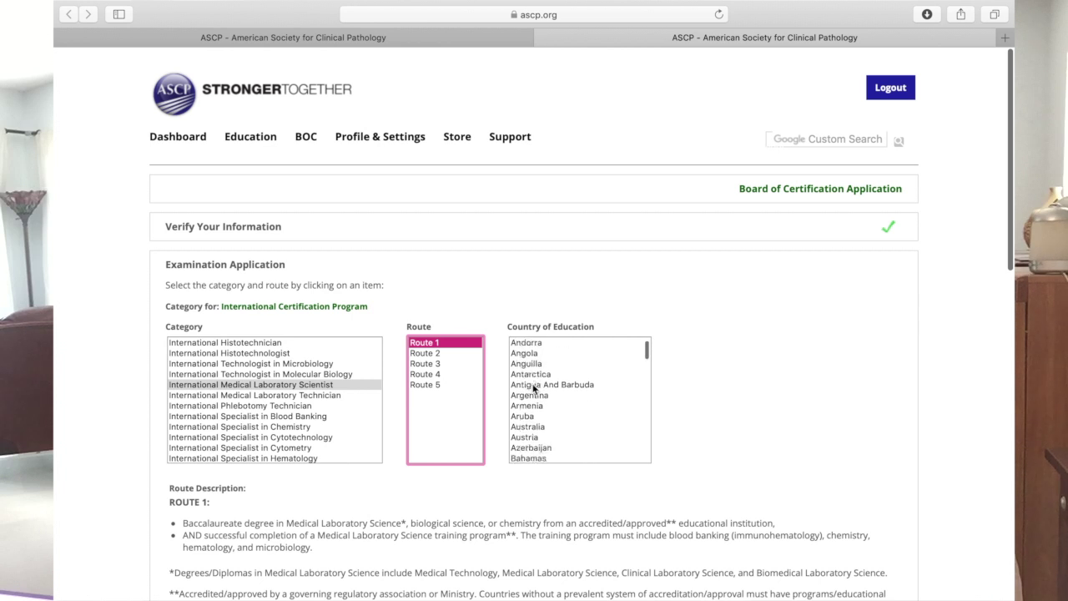
pyautogui.click(532, 383)
pyautogui.write('phil')
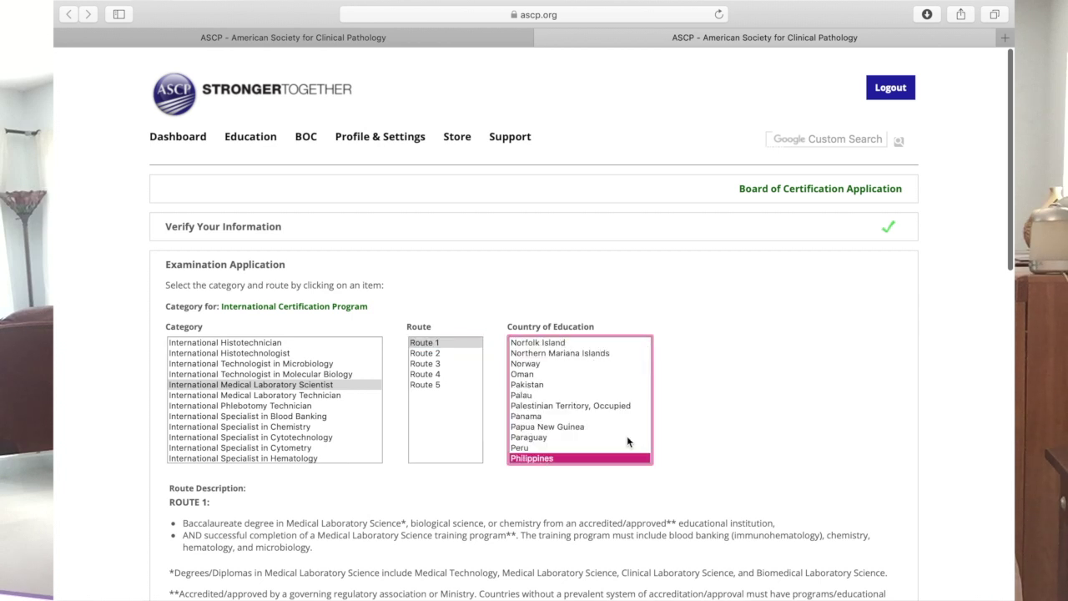
pyautogui.click(699, 421)
# Step: Save the exam choices and add a new institution under education details
pyautogui.scroll(-3, 698, 422)
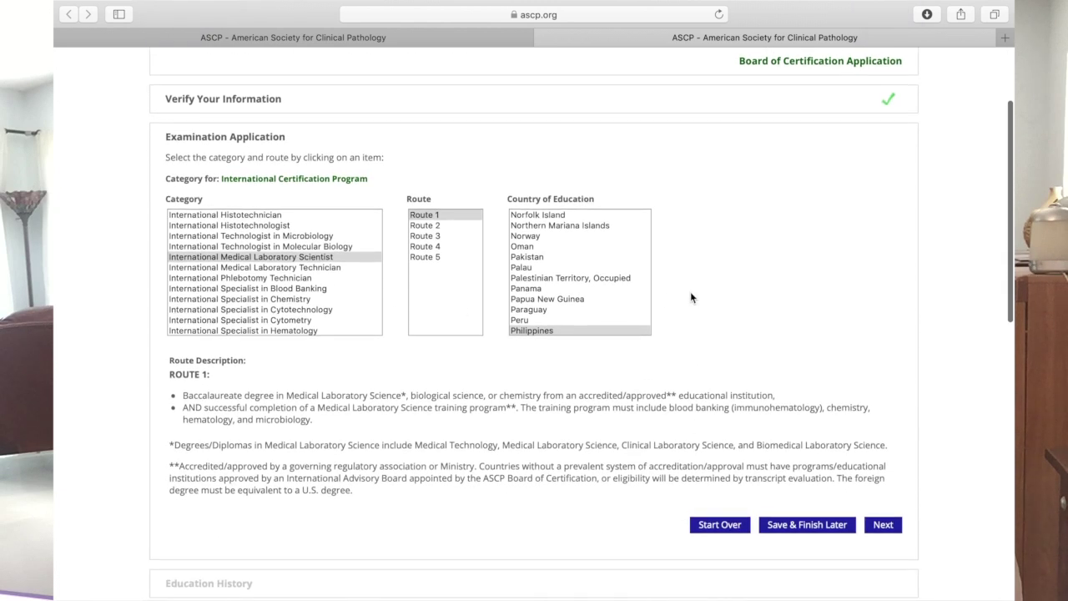
pyautogui.click(883, 525)
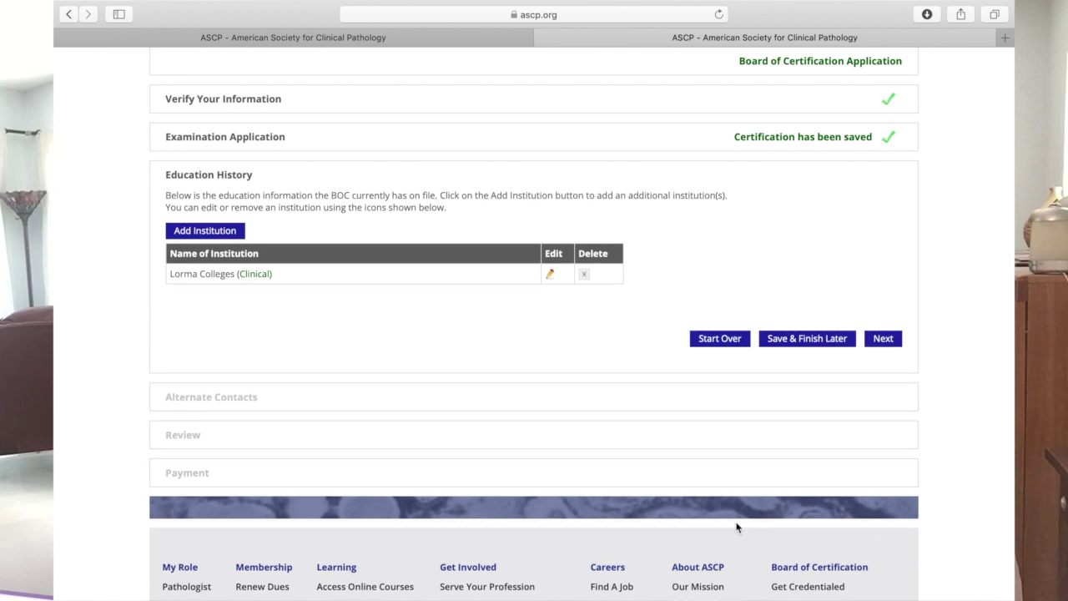
pyautogui.click(182, 233)
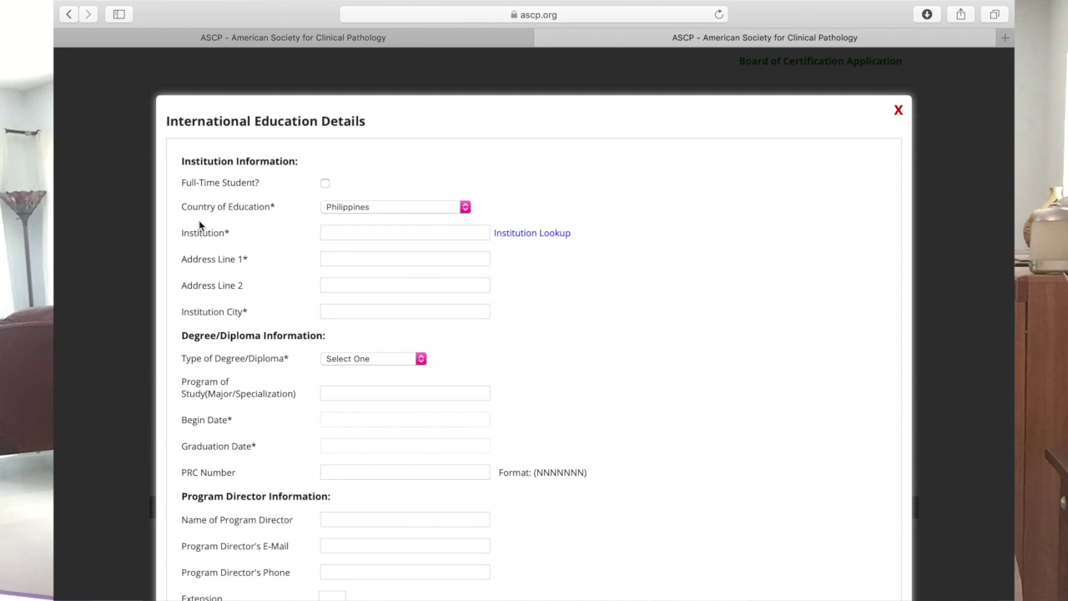